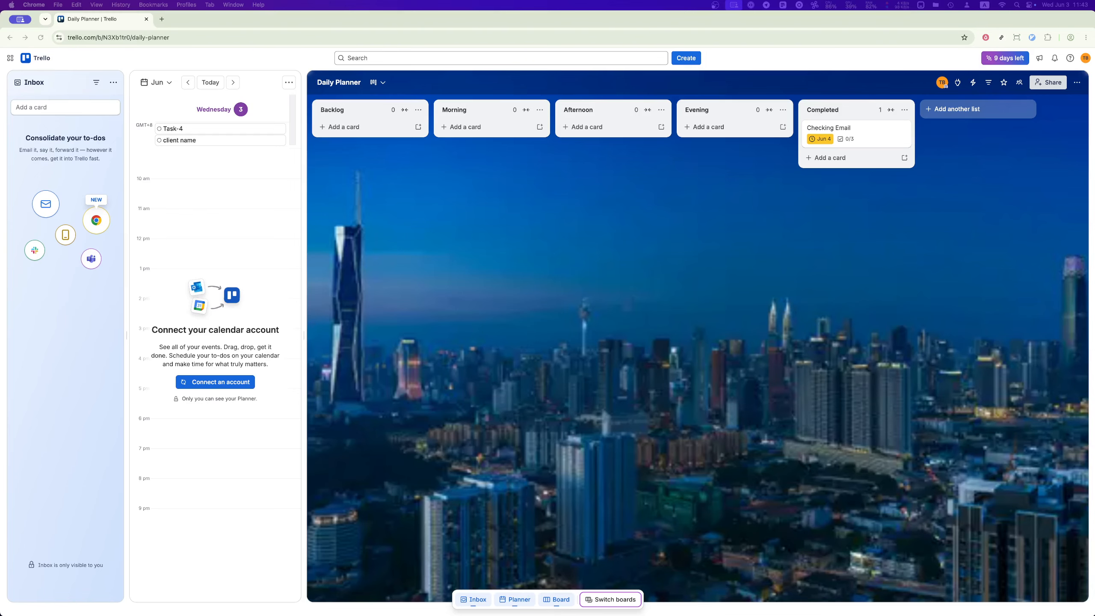
click(679, 56)
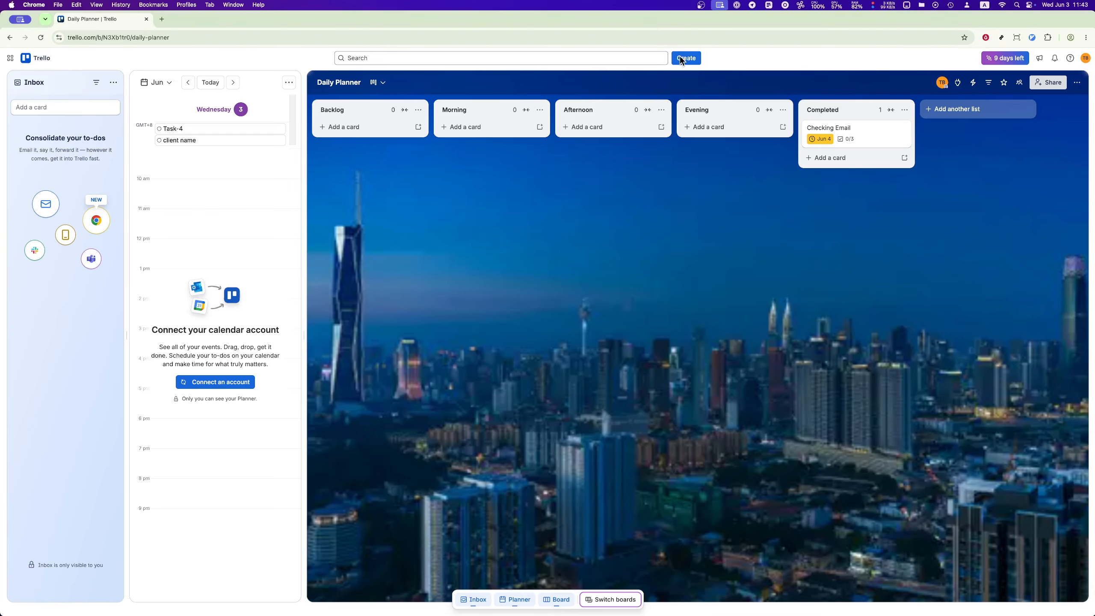
click(680, 56)
click(679, 56)
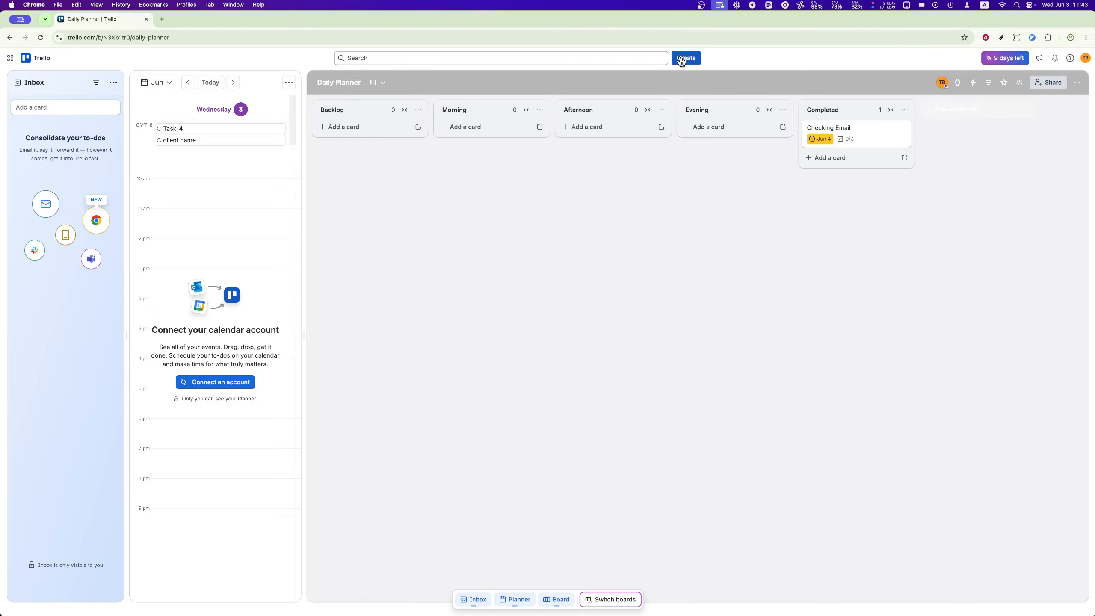
click(681, 60)
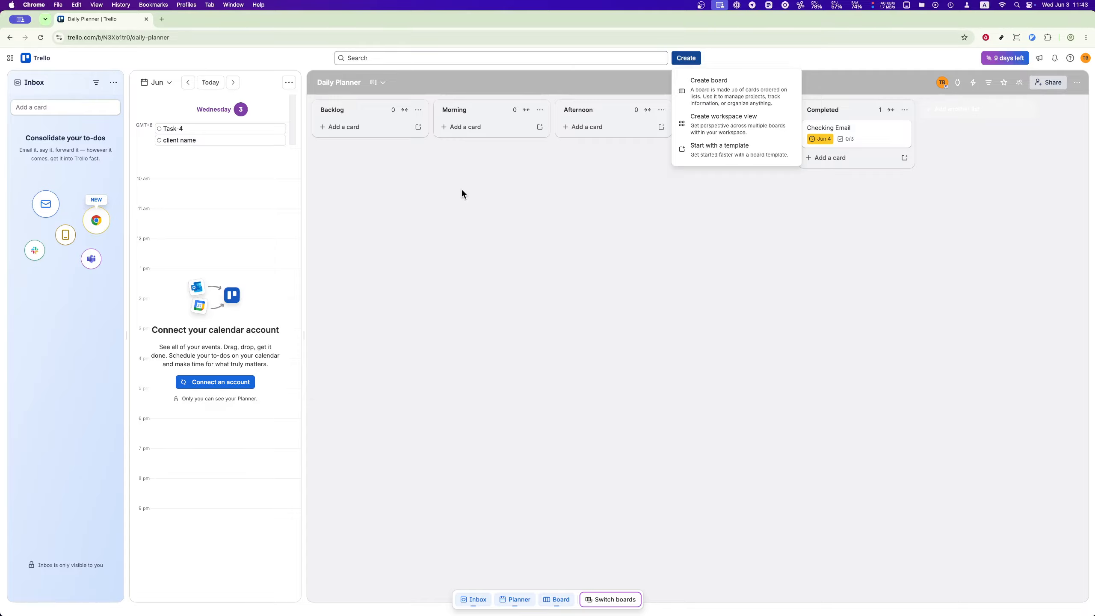
click(433, 198)
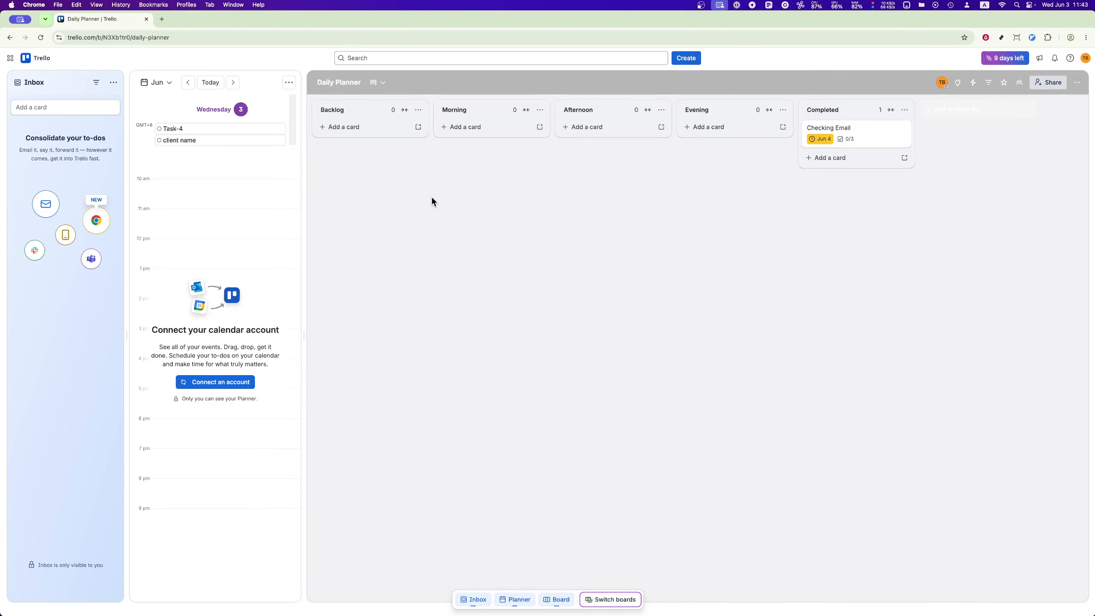
key(super+r)
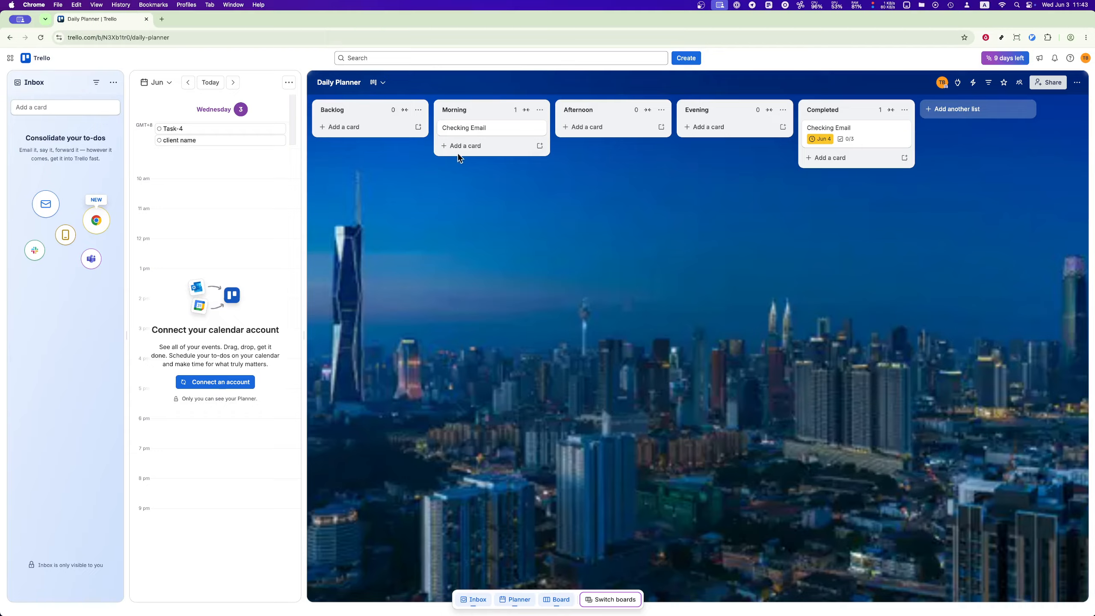
Step: Open the Checking Email card in the Morning list
click(506, 130)
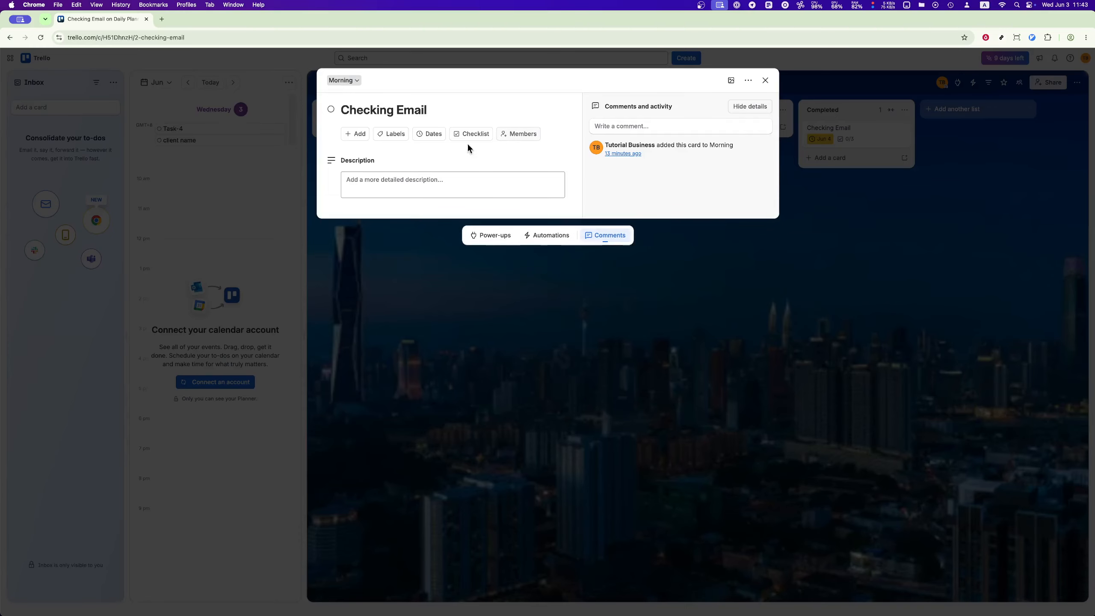
click(391, 134)
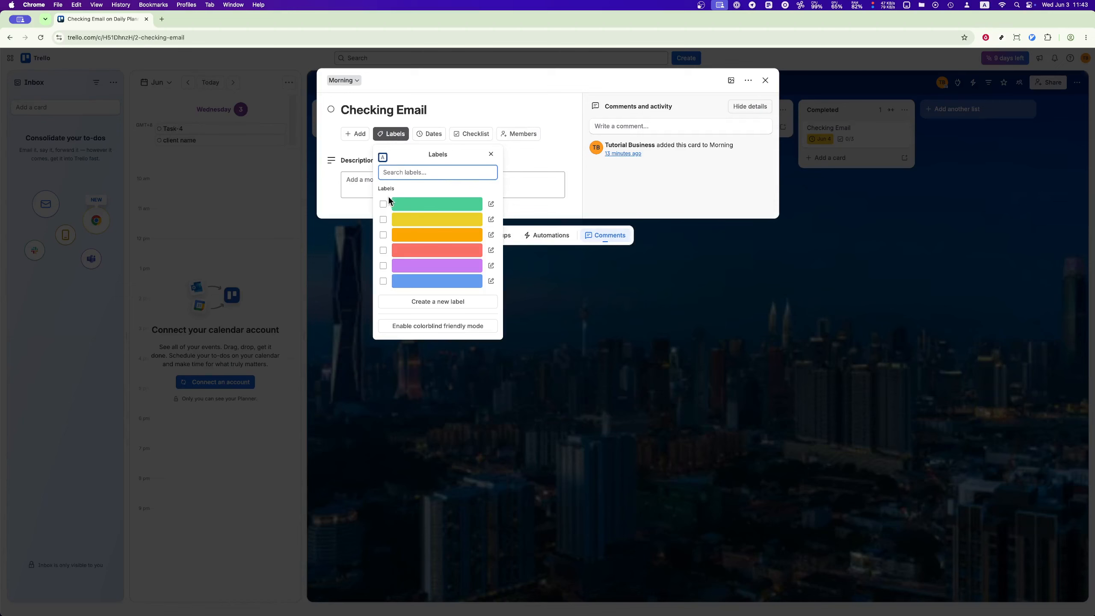
click(384, 250)
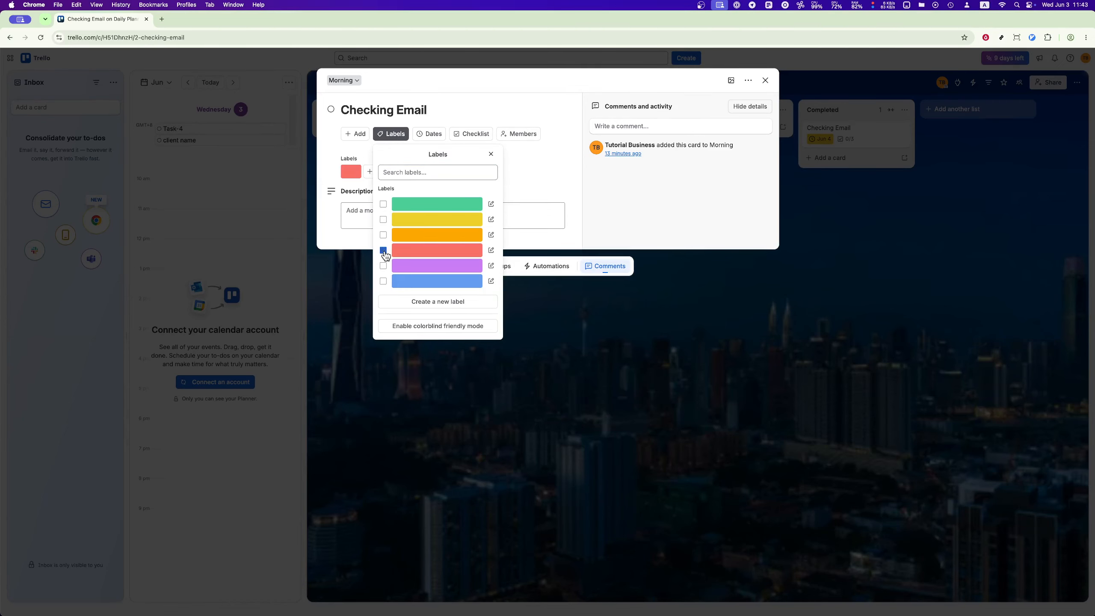
click(383, 251)
click(383, 205)
click(384, 206)
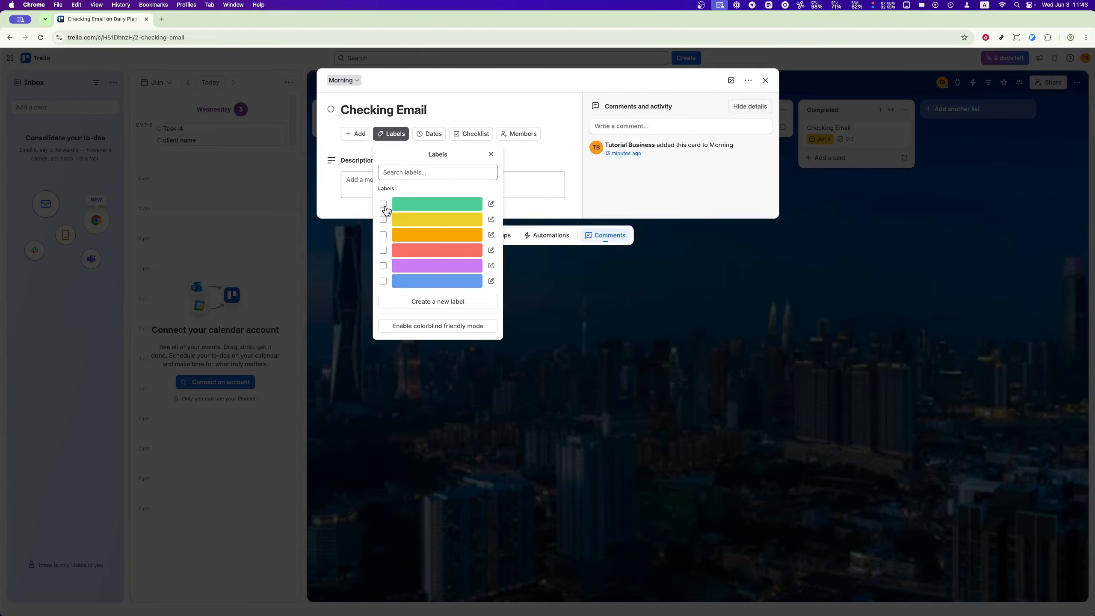
click(596, 174)
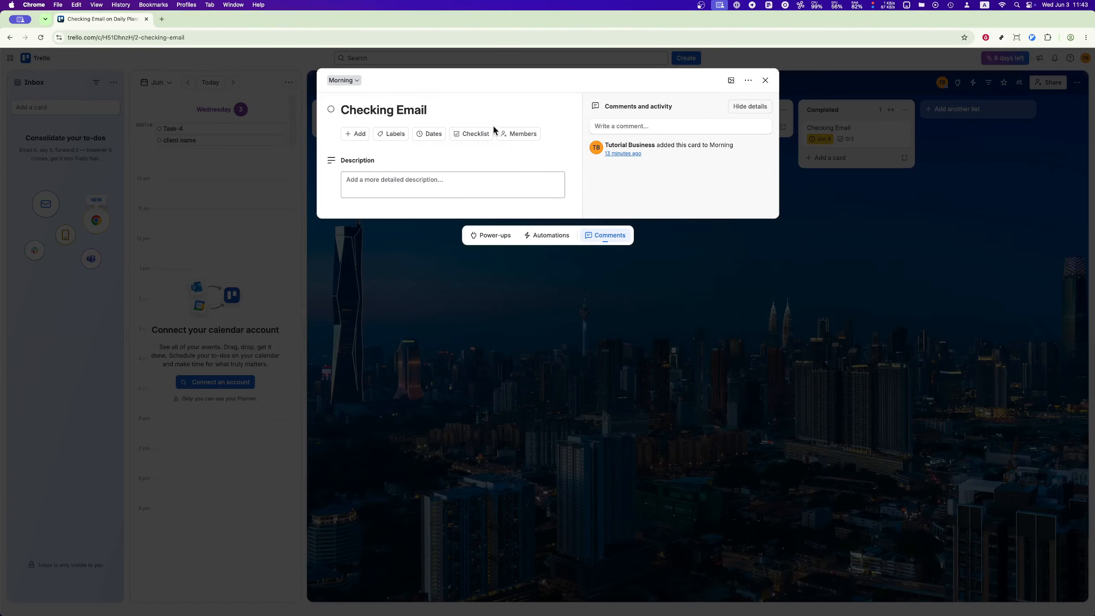
Step: Assign the purple label to the Checking Email card and save its due date as 6/4/2026 at 11:43 AM
click(395, 141)
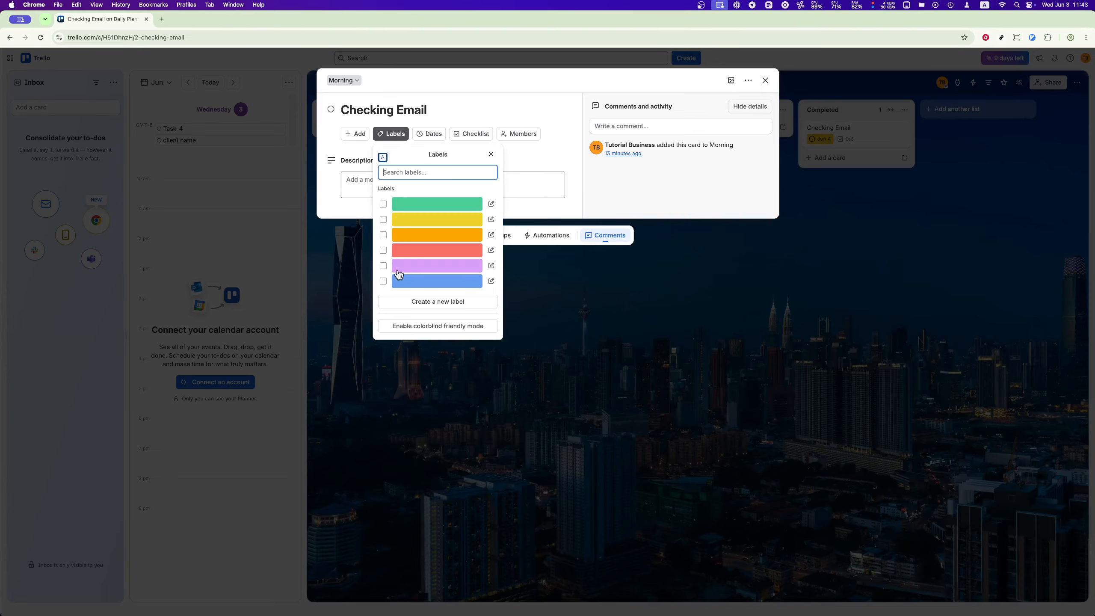
click(384, 266)
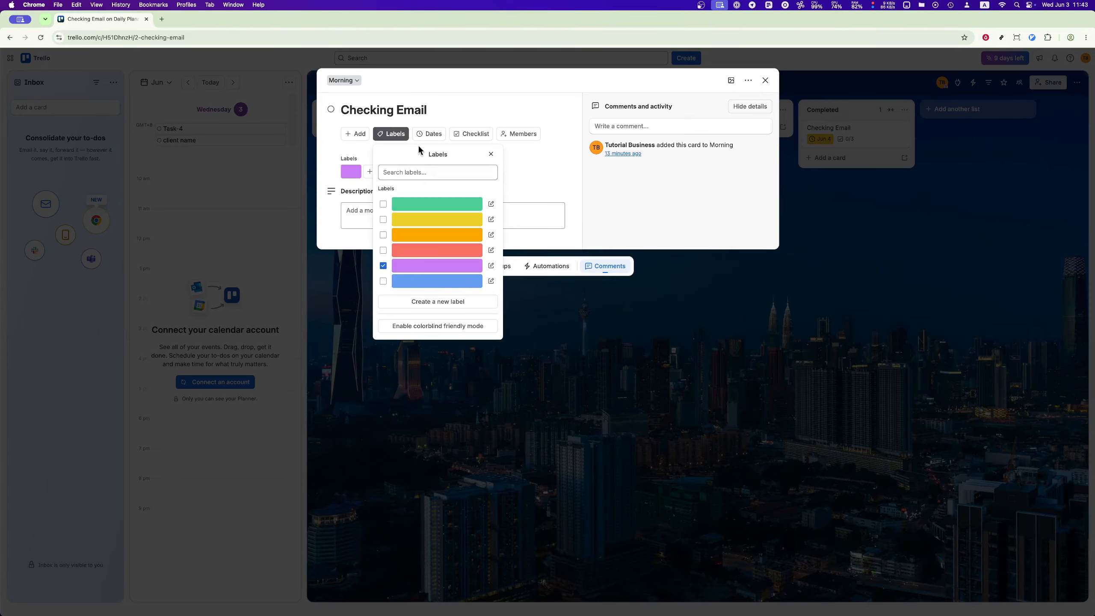
click(431, 139)
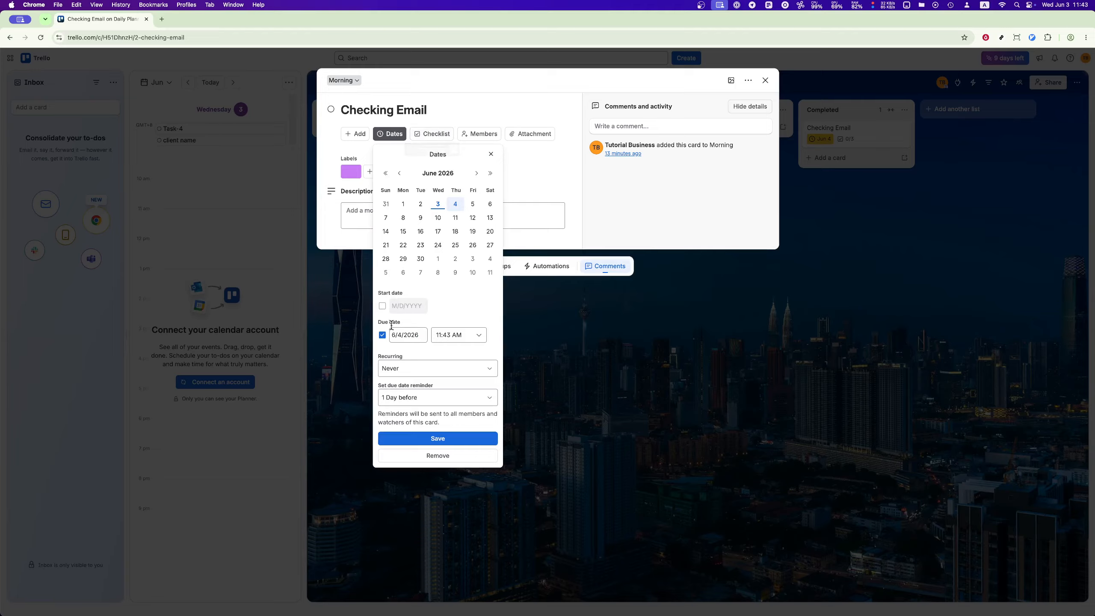
click(440, 439)
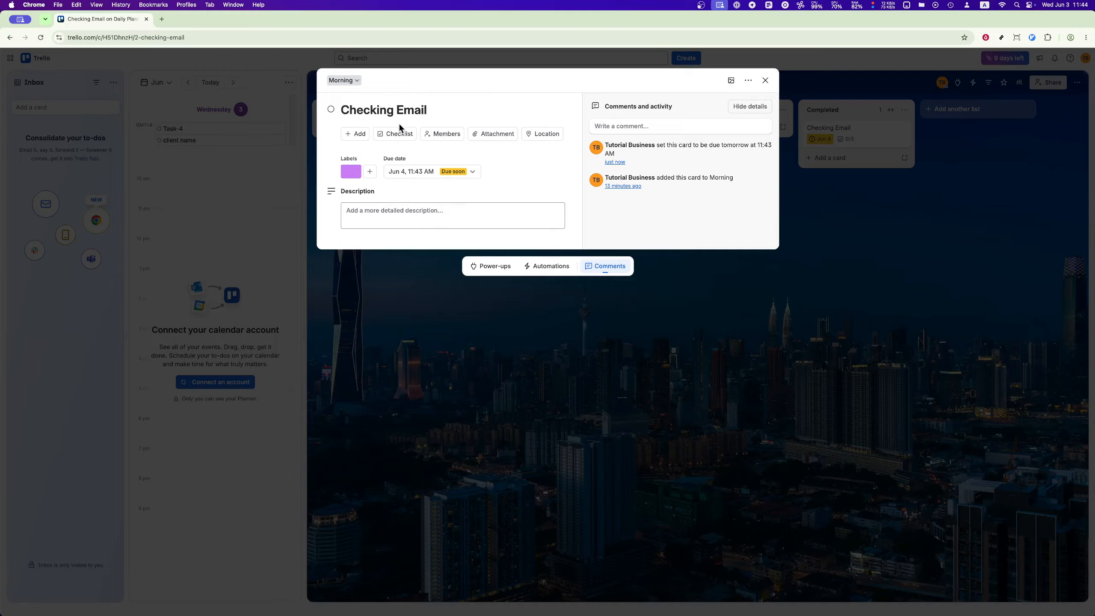
Step: Add a checklist titled "report" to the Checking Email card and move the card from Morning to the Afternoon list
click(394, 134)
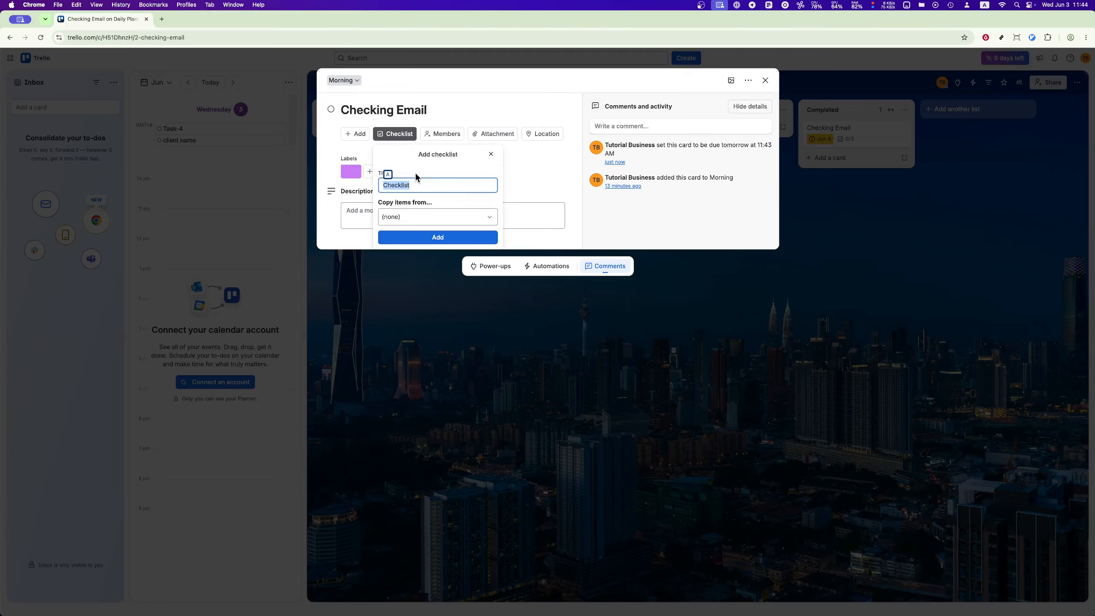
text(repor)
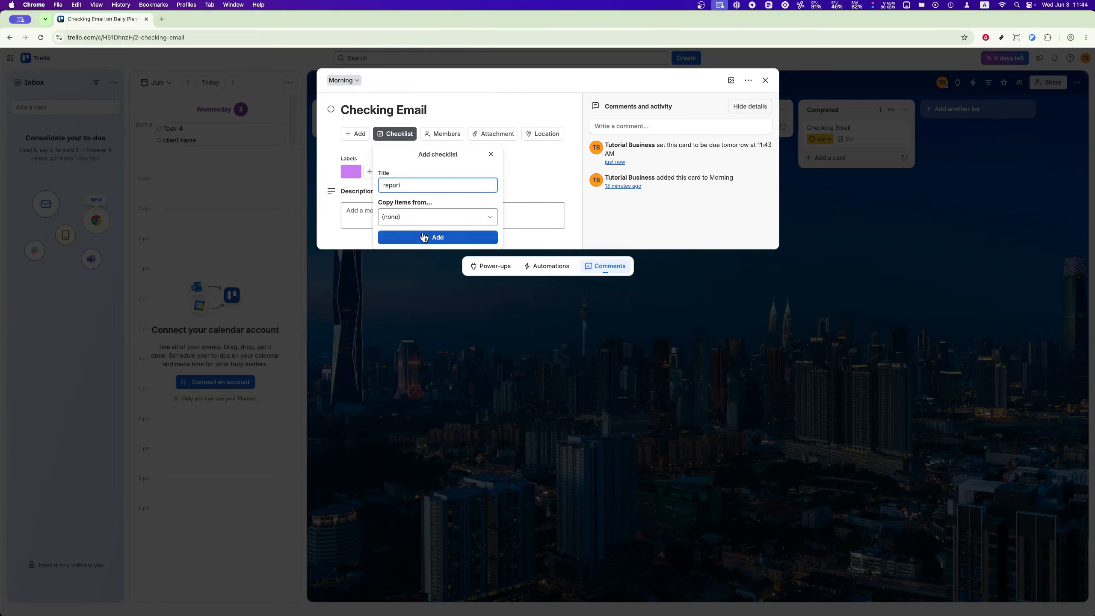
text(t)
key(Return)
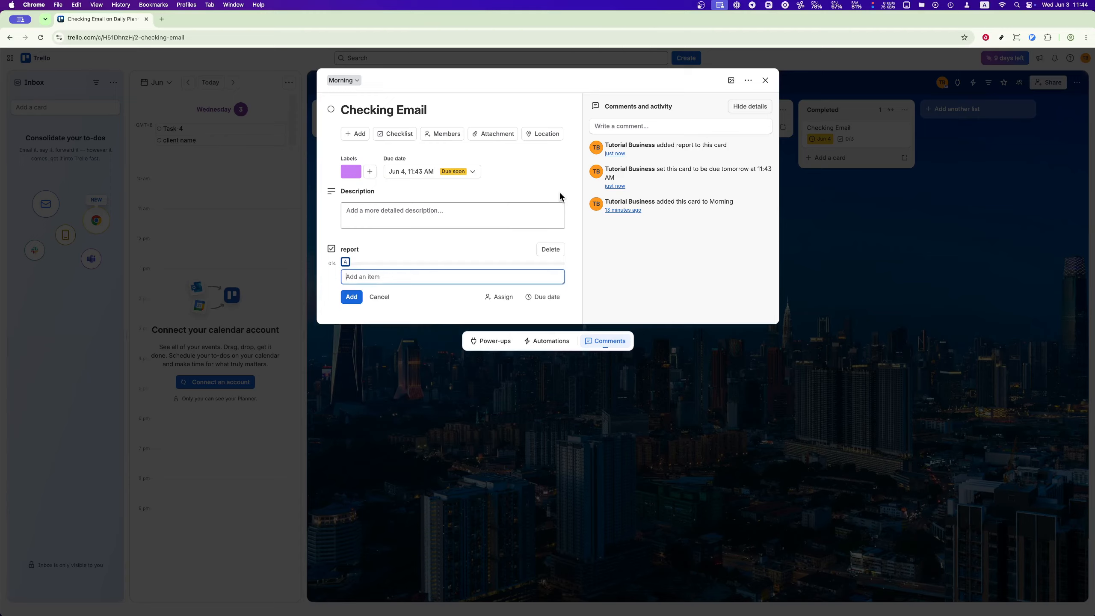
click(560, 191)
click(766, 81)
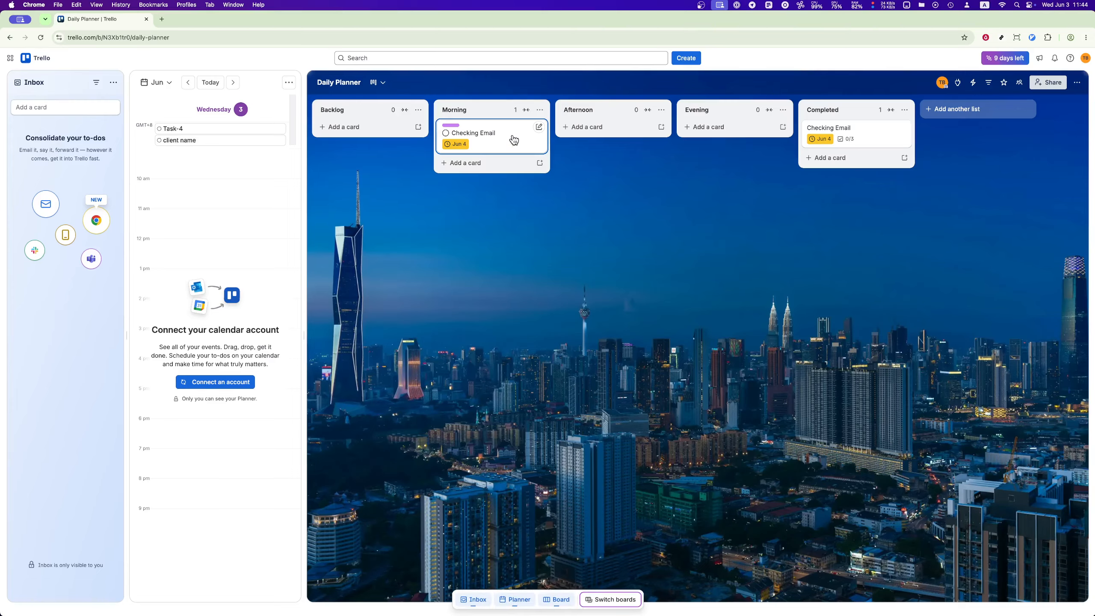
drag(514, 139, 585, 132)
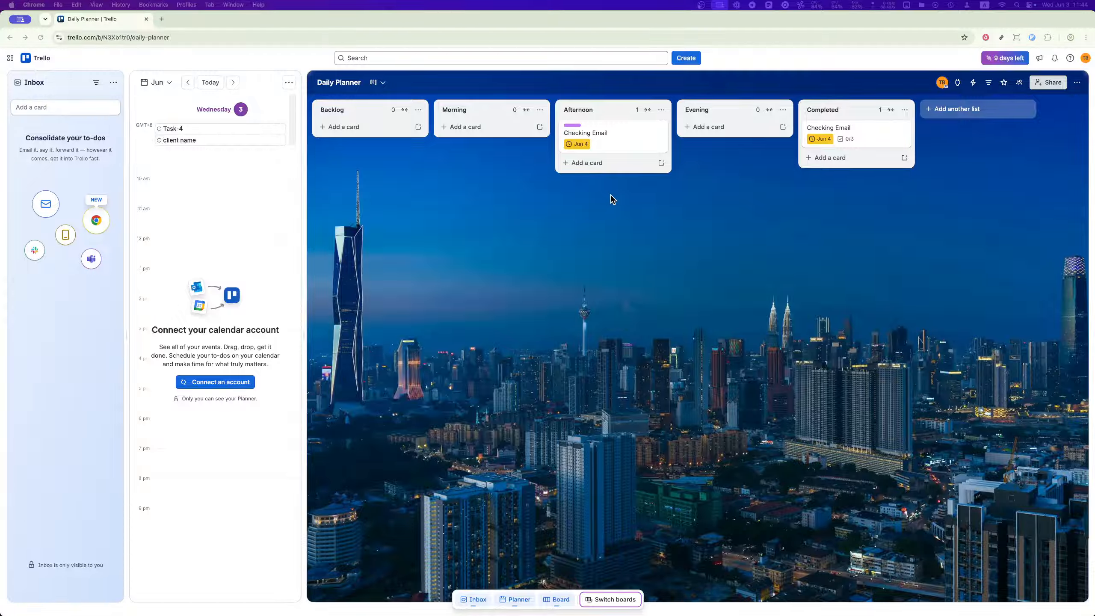
Step: Look at the Daily Planner board's scheduled cards in the Calendar view and in the Timeline view
click(385, 87)
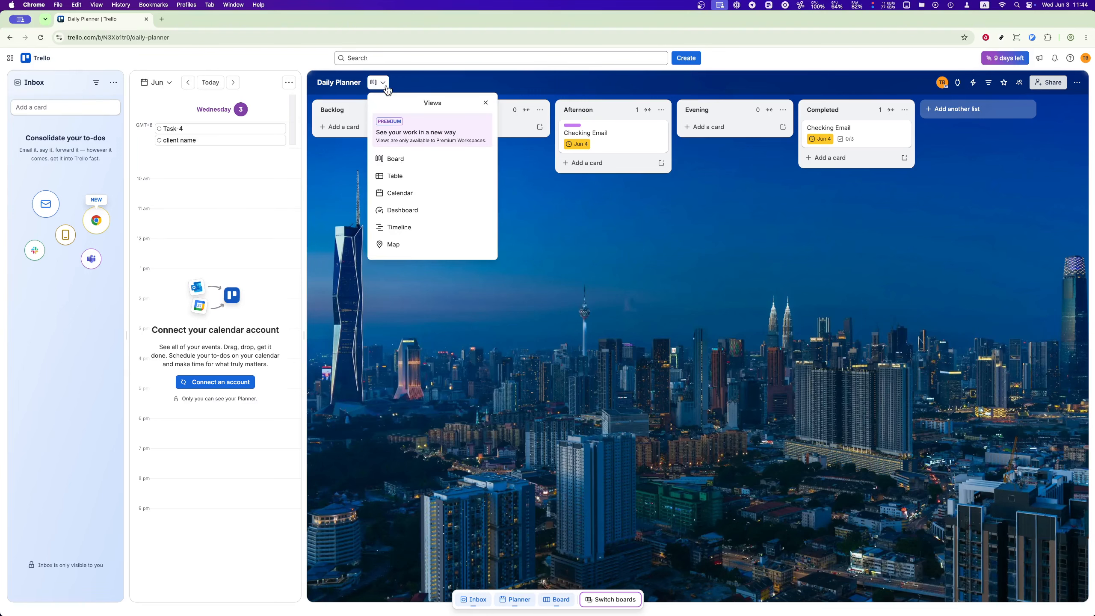
click(400, 194)
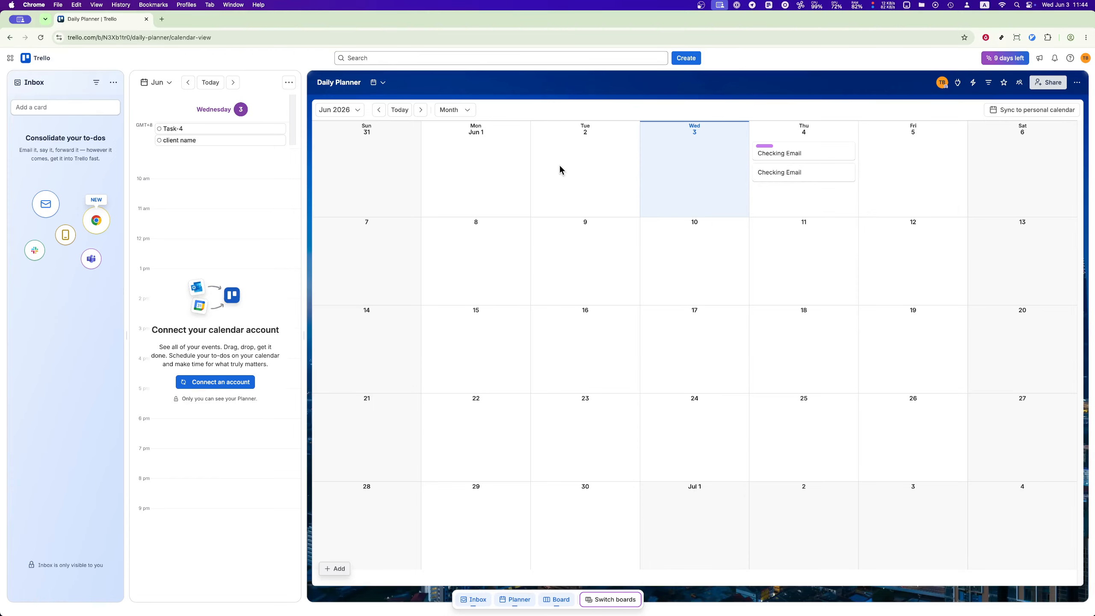
click(384, 83)
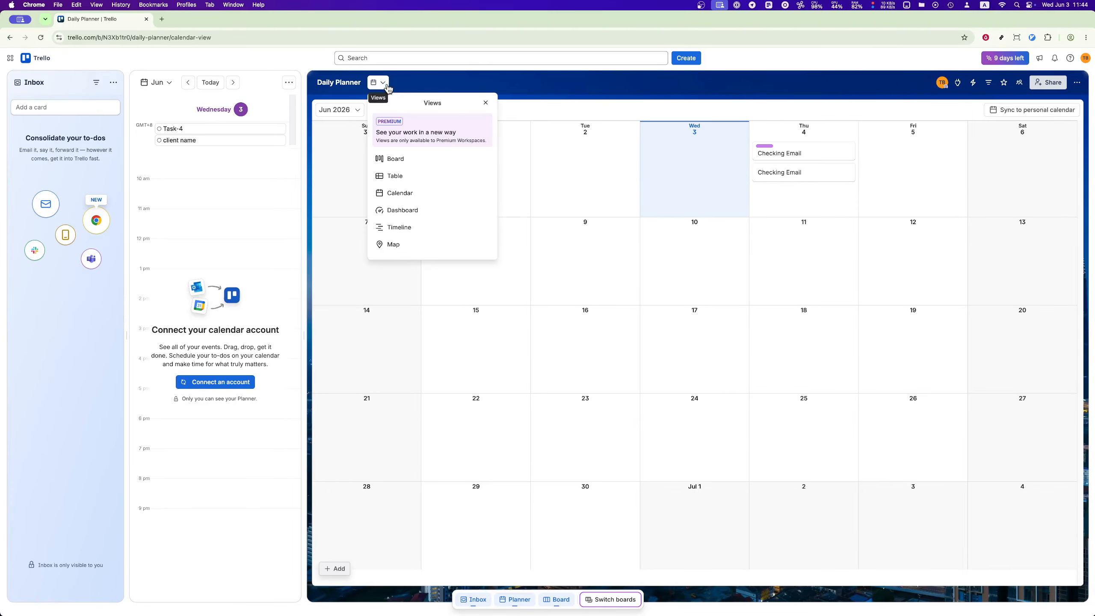
click(415, 228)
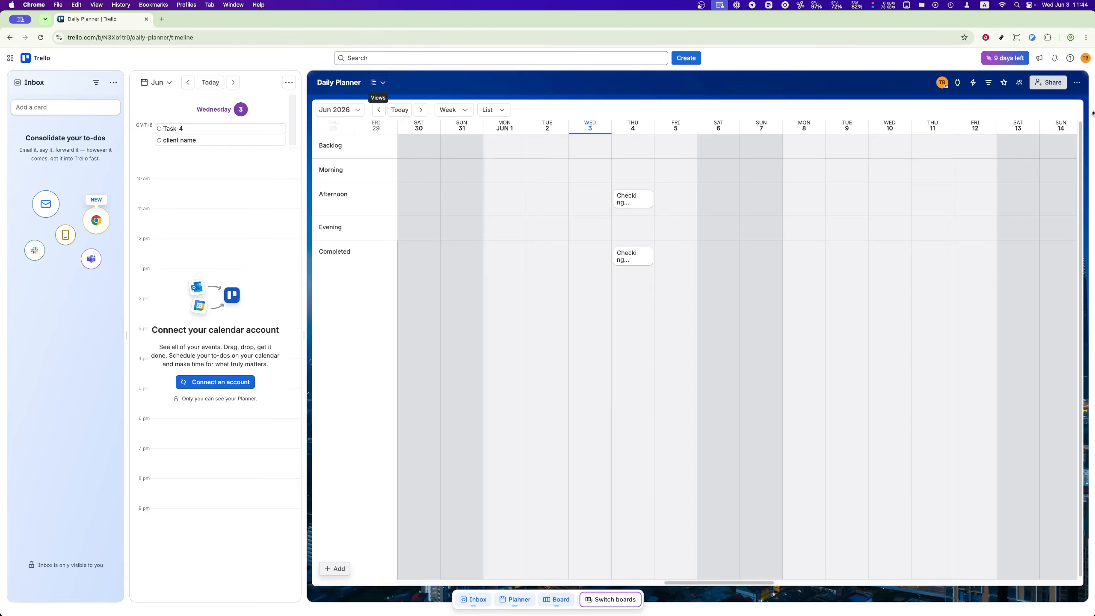
Step: Examine the board's automation Rules page, close it, and return the board to the Board view
click(977, 89)
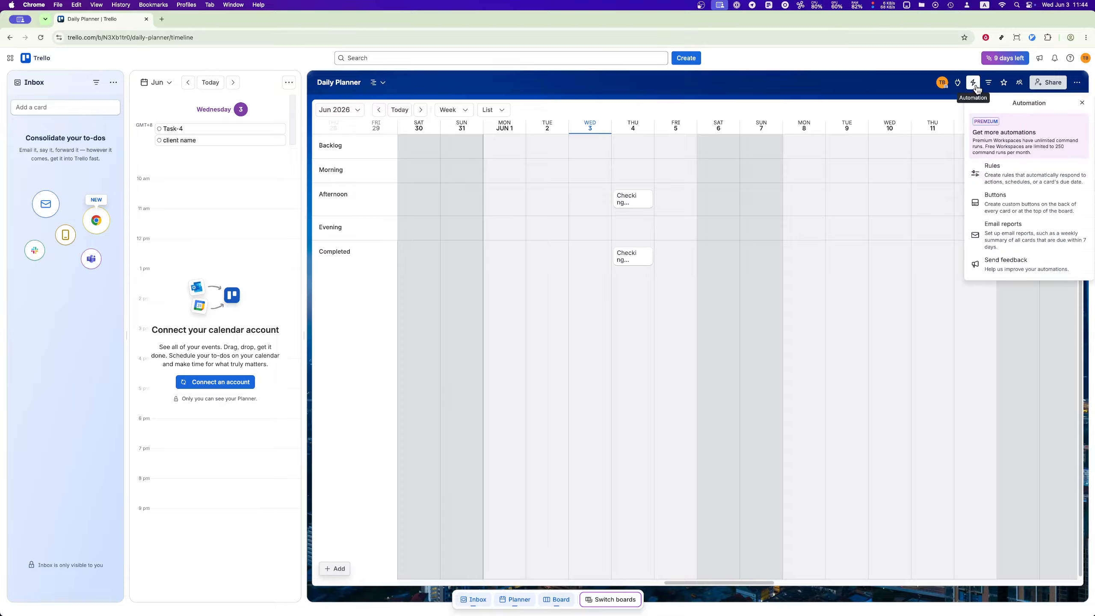
click(1000, 182)
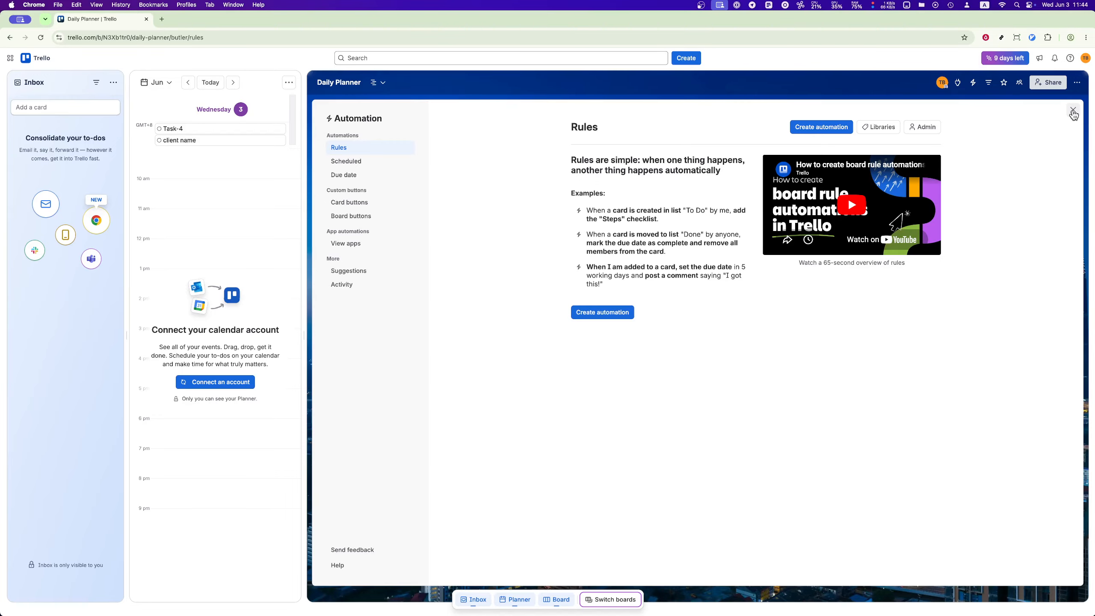
click(1074, 110)
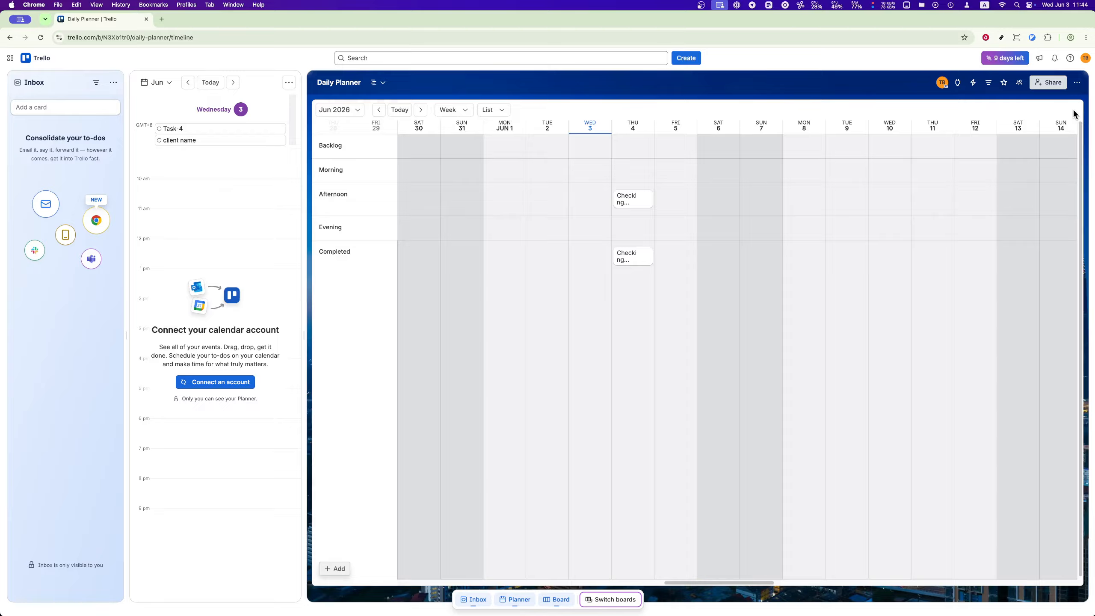
click(382, 85)
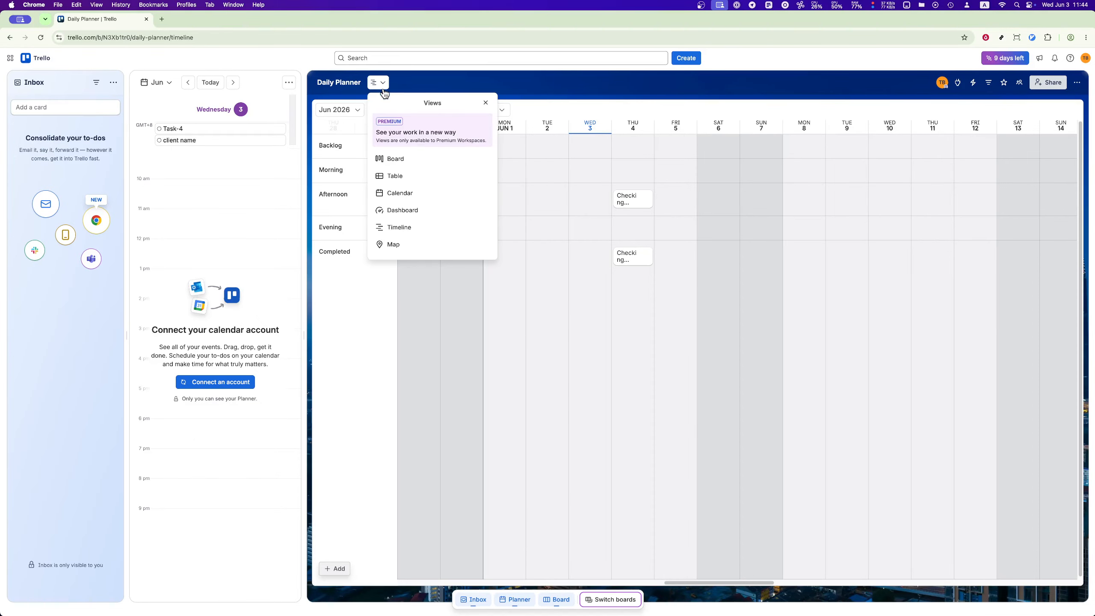
click(401, 160)
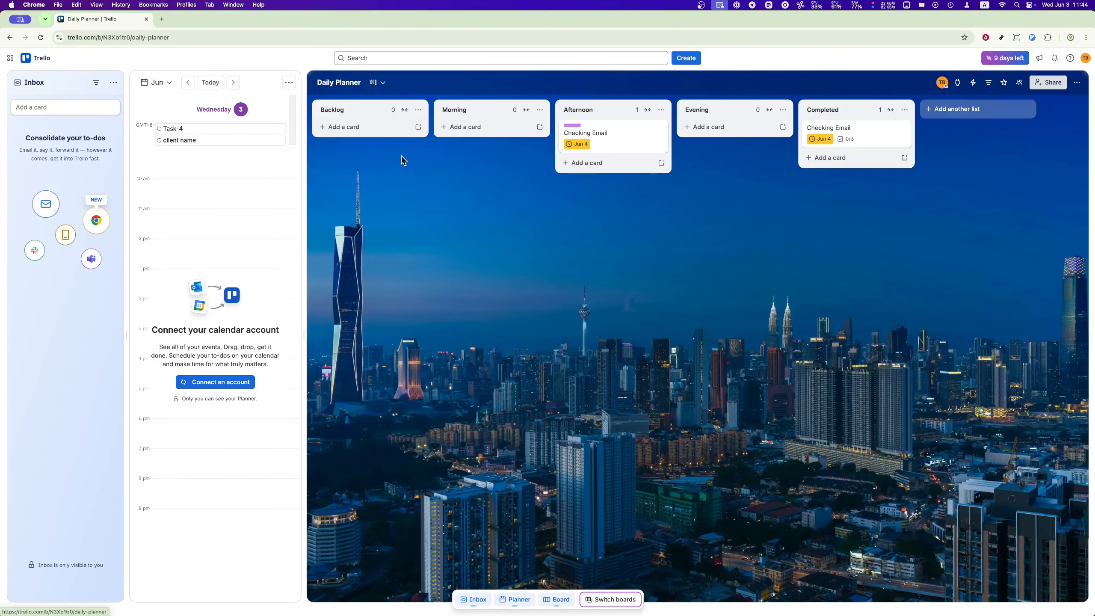
Step: Archive the Checking Email card in the Completed list
click(869, 129)
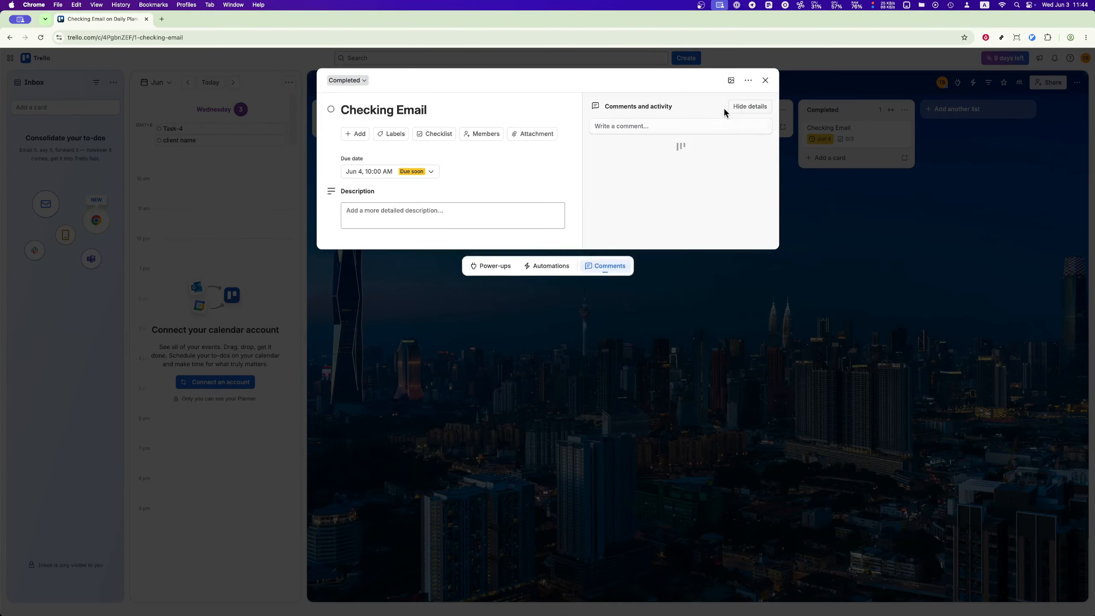
click(749, 82)
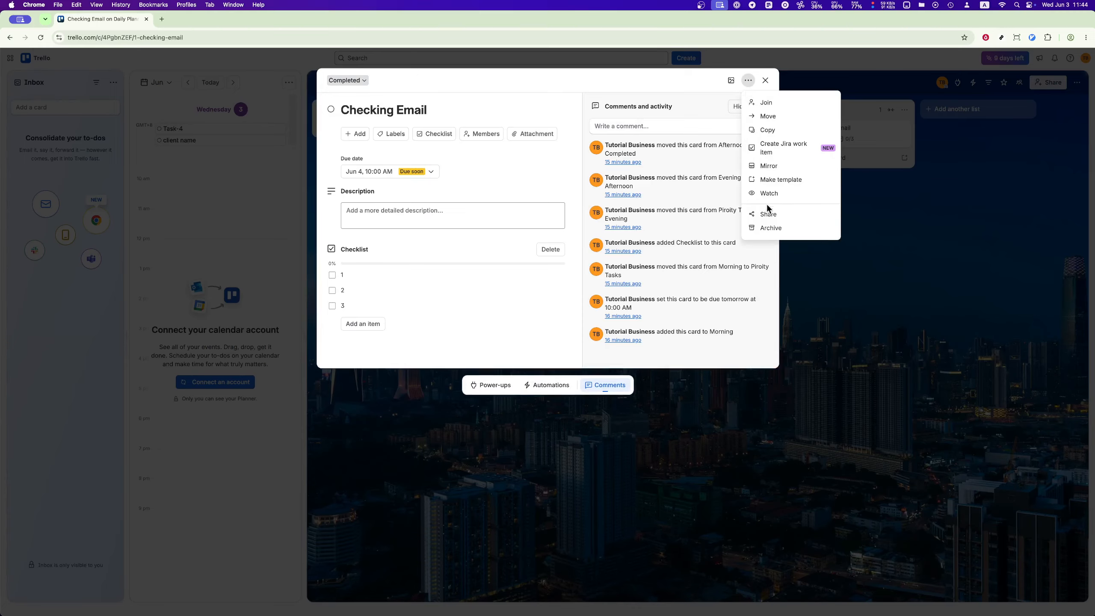
click(770, 228)
click(543, 275)
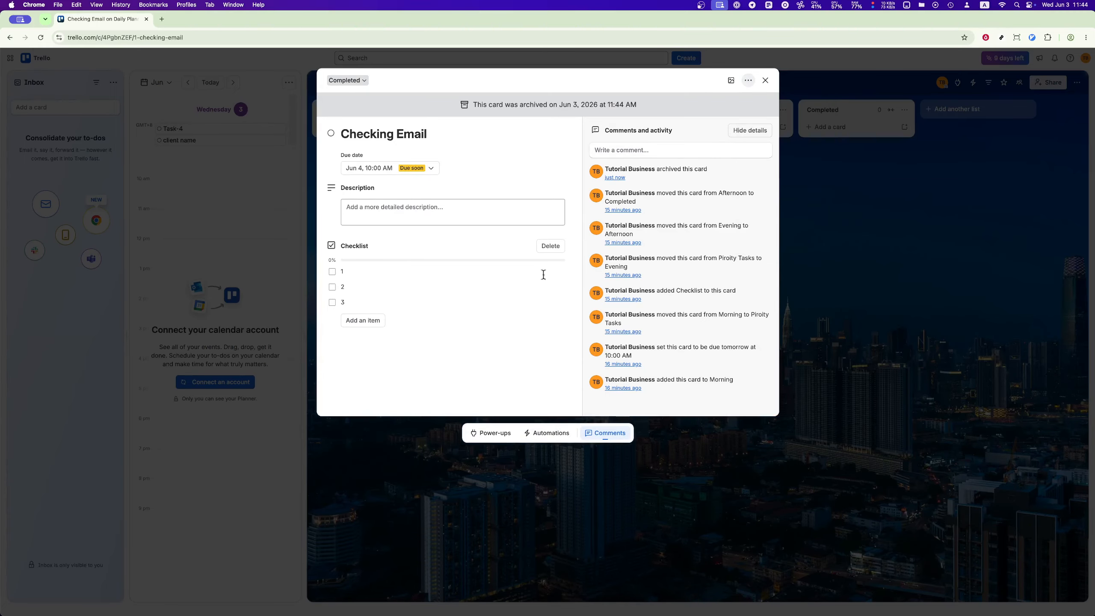